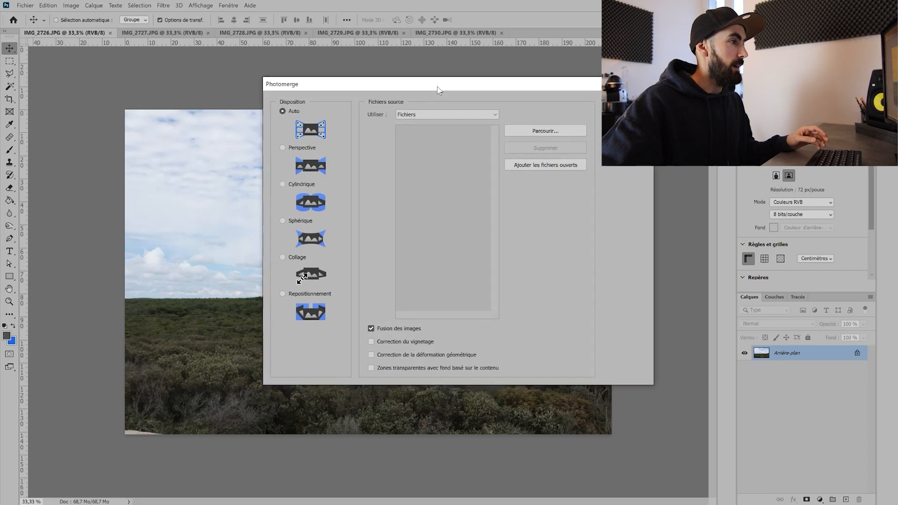
Photomerge the five open photos with Auto layout, image blending, vignette and geometric distortion correction, and merge the resulting layers into one.
{"action": "left_click", "coordinate": [542, 163]}
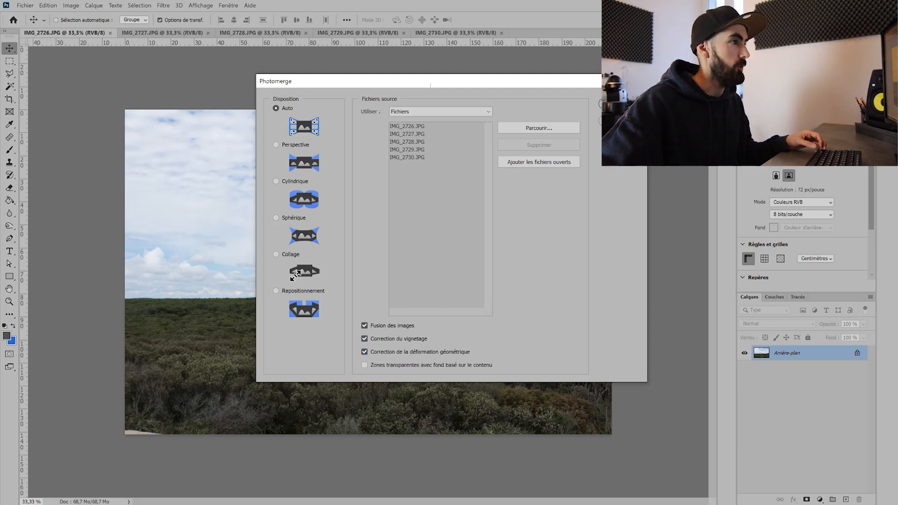
{"action": "left_click", "coordinate": [623, 104]}
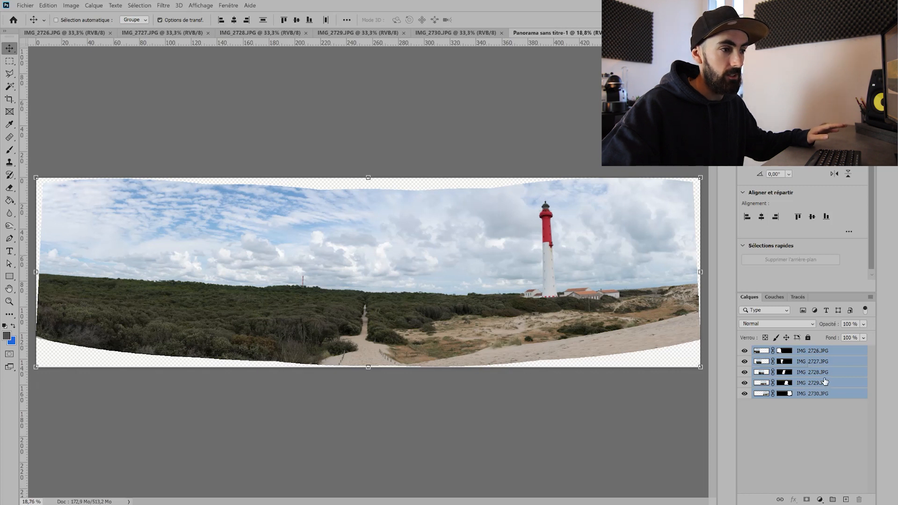
{"action": "right_click", "coordinate": [817, 357]}
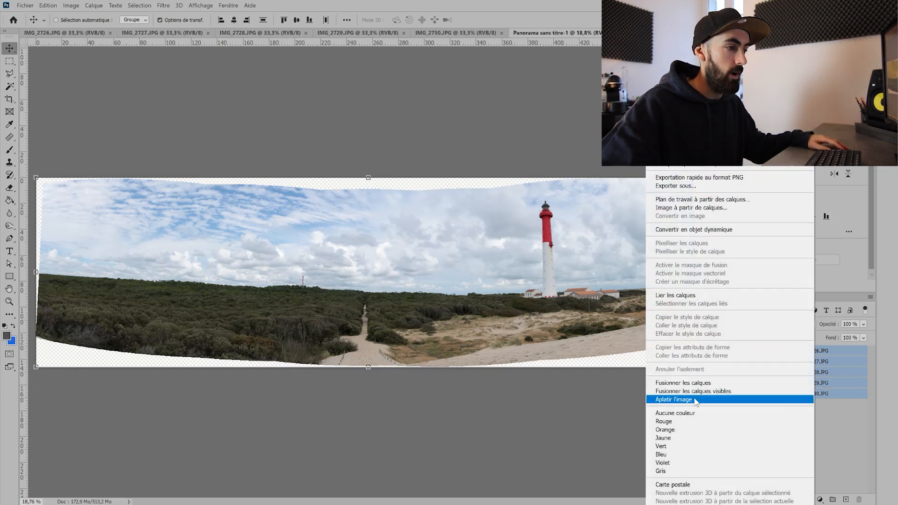
{"action": "left_click", "coordinate": [684, 383]}
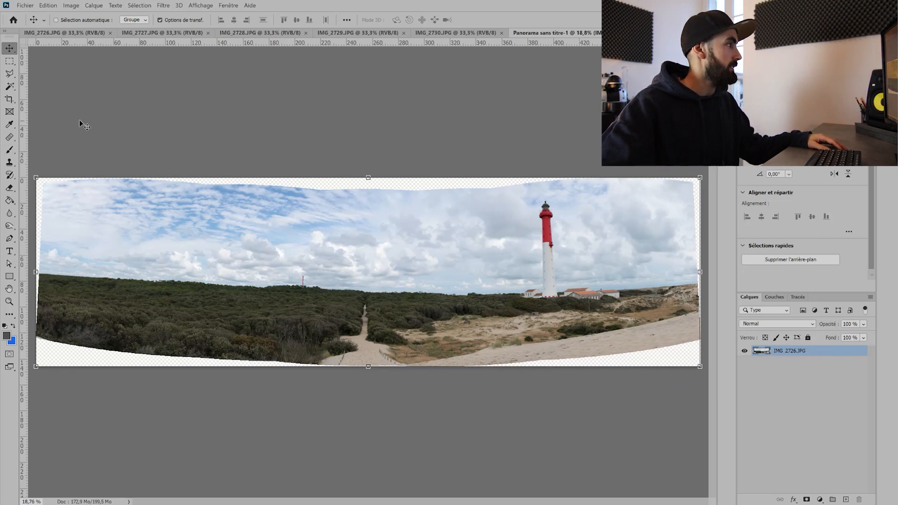
Select the transparent borders around the panorama with the Magic Wand and expand the selection by 15 pixels.
{"action": "left_click", "coordinate": [9, 87]}
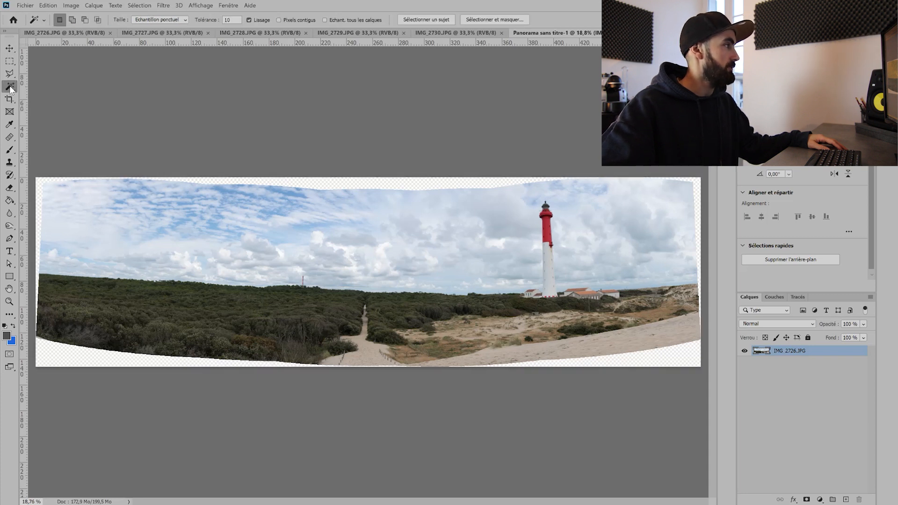
{"action": "right_click", "coordinate": [10, 89]}
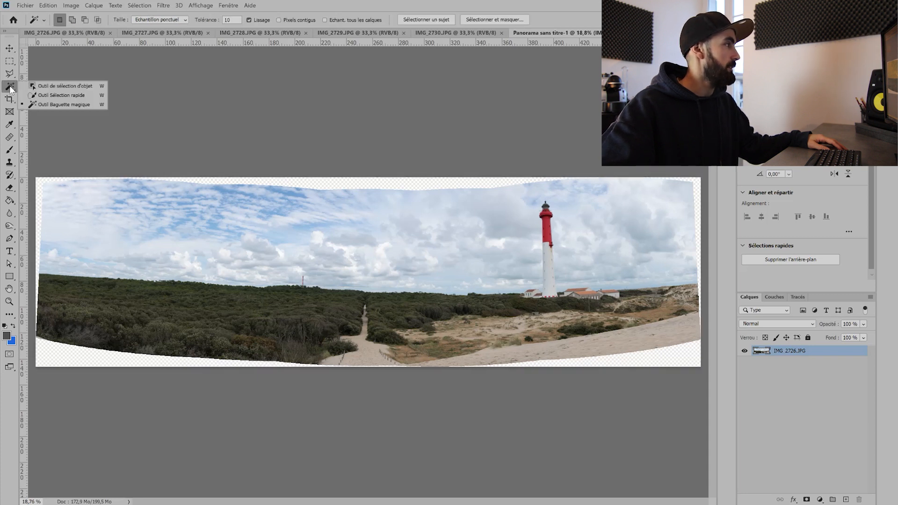
{"action": "left_click", "coordinate": [53, 106]}
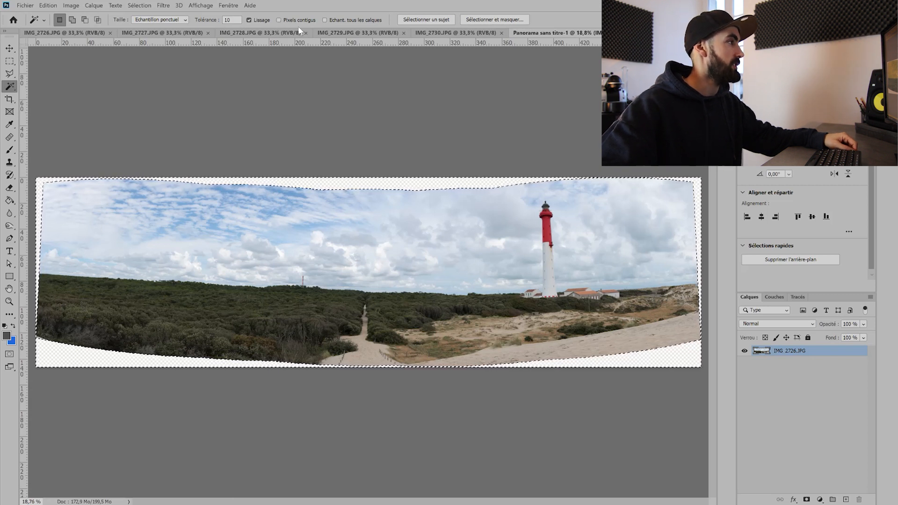
{"action": "left_click", "coordinate": [139, 5]}
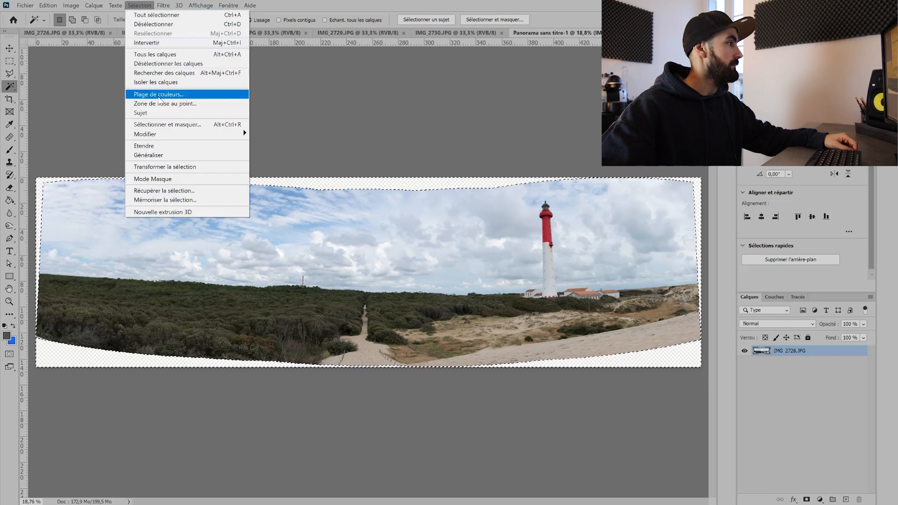
{"action": "mouse_move", "coordinate": [211, 134]}
{"action": "left_click", "coordinate": [280, 151]}
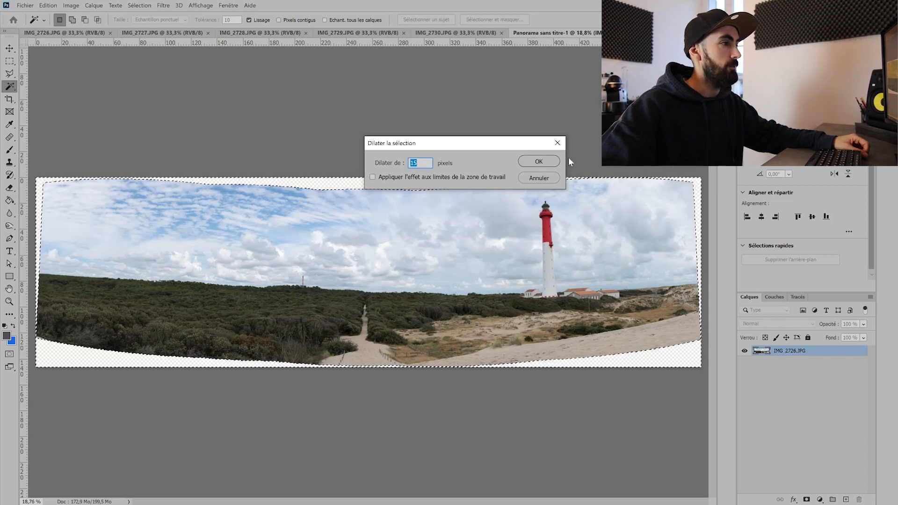
{"action": "key", "text": "Return"}
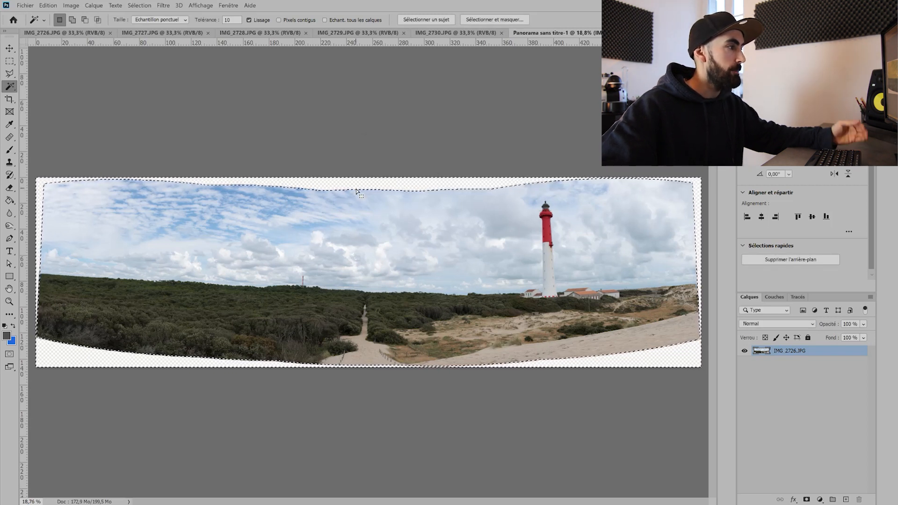
Fill the selected borders with Content-Aware in Normal mode at 100% opacity and deselect.
{"action": "left_click", "coordinate": [8, 77]}
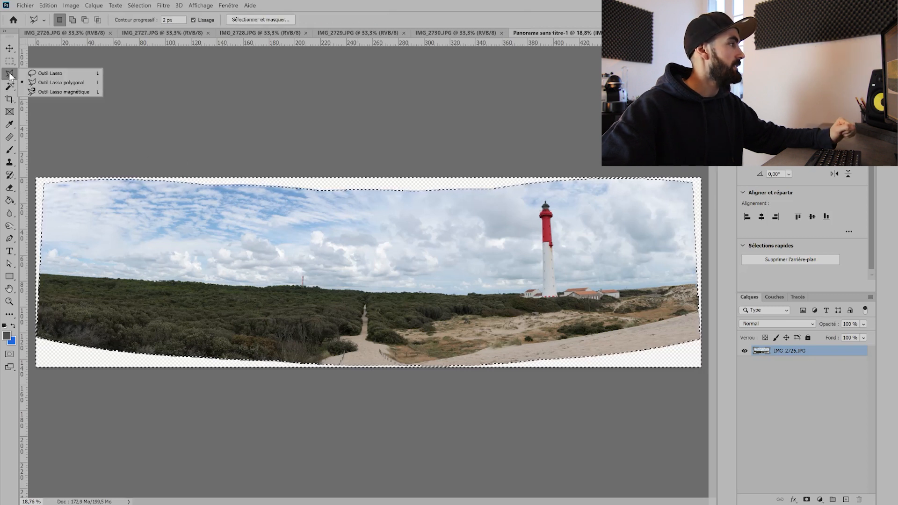
{"action": "left_click", "coordinate": [54, 83]}
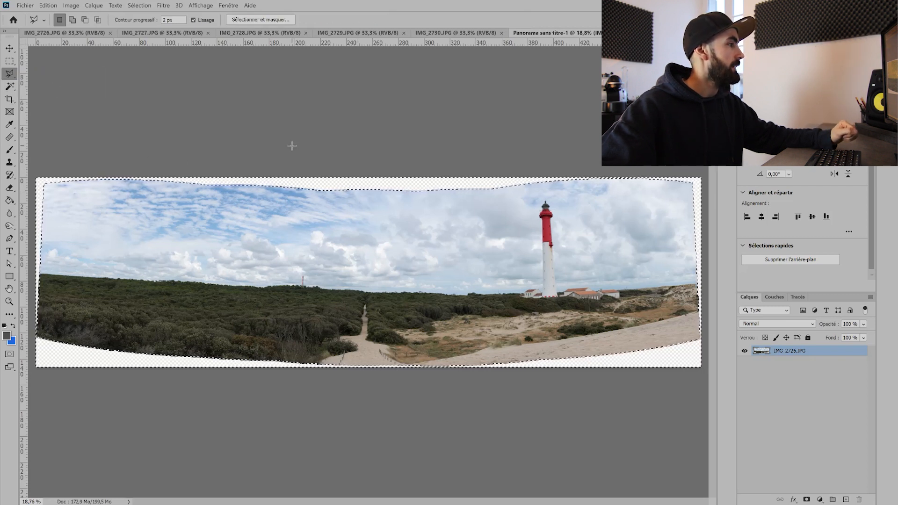
{"action": "right_click", "coordinate": [380, 186]}
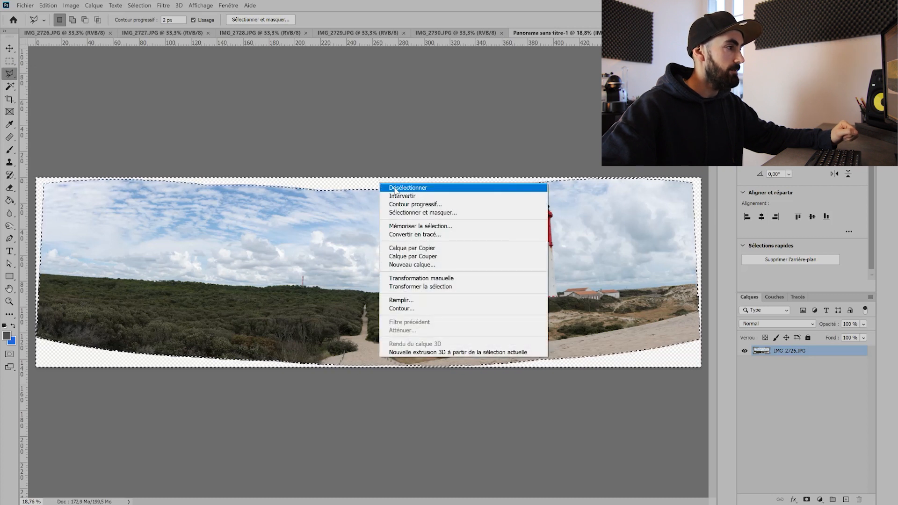
{"action": "left_click", "coordinate": [402, 301]}
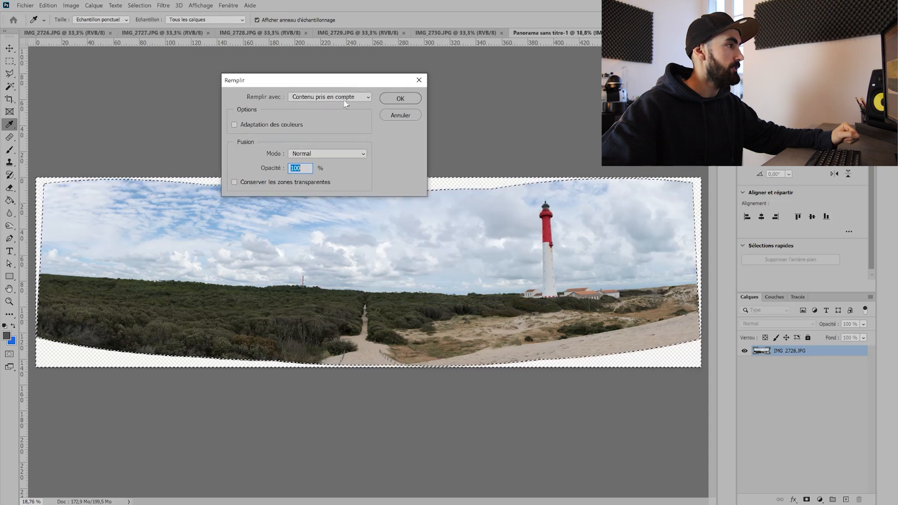
{"action": "left_click", "coordinate": [346, 96]}
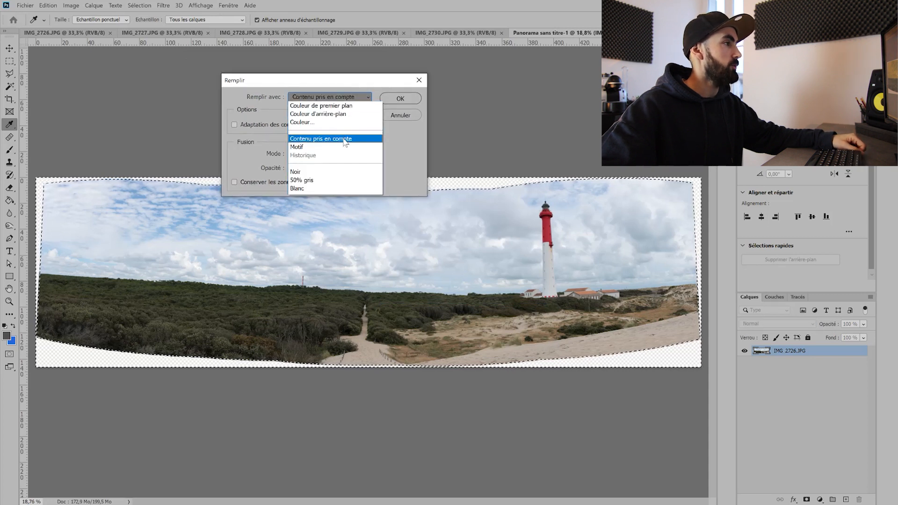
{"action": "left_click", "coordinate": [345, 139]}
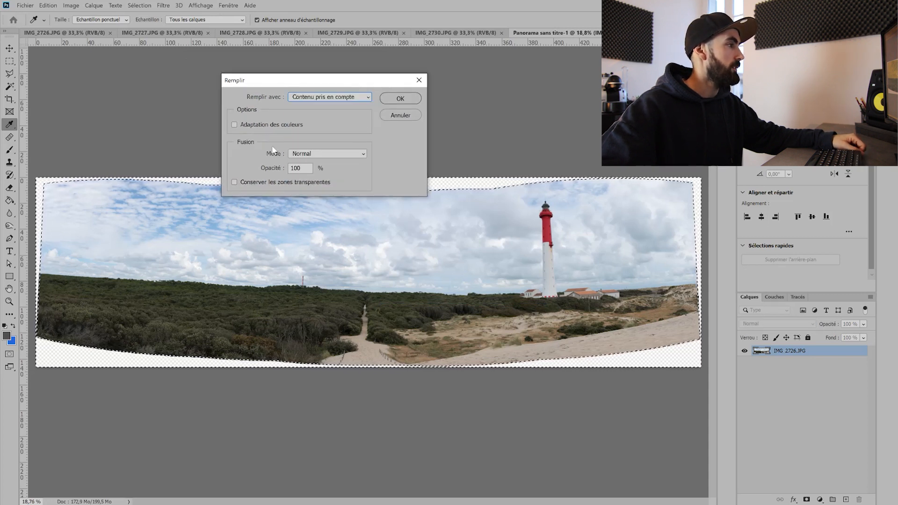
{"action": "left_click", "coordinate": [393, 99]}
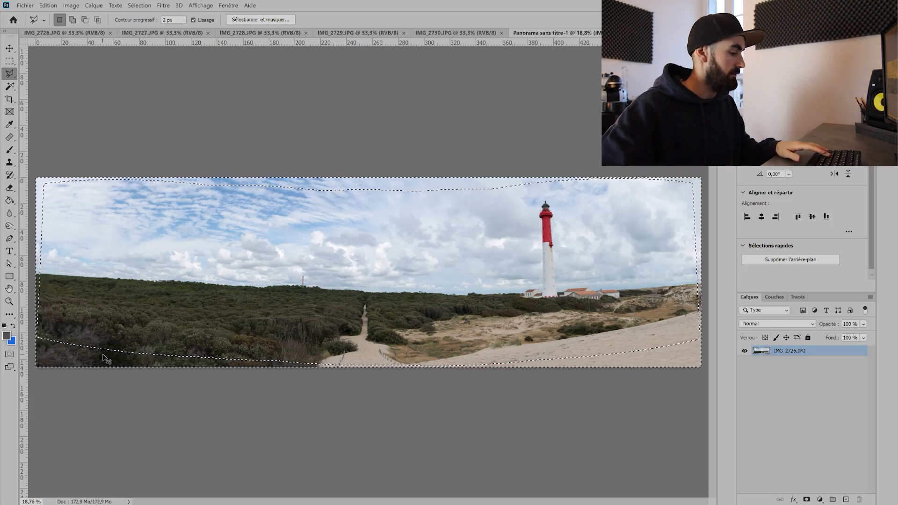
{"action": "key", "text": "ctrl+d"}
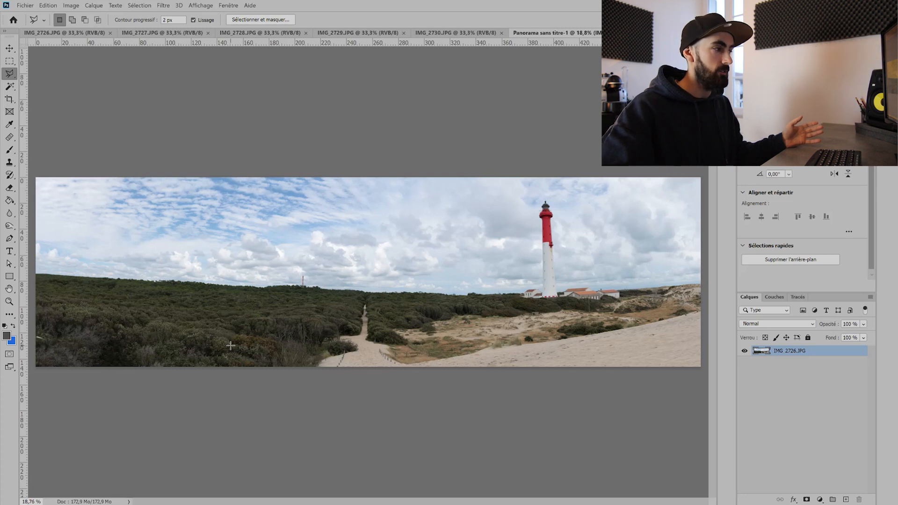
Outline the light blemish in the bushes at the panorama's left edge with the Polygonal Lasso and remove it with a Content-Aware fill.
{"action": "key", "text": "ctrl+minus"}
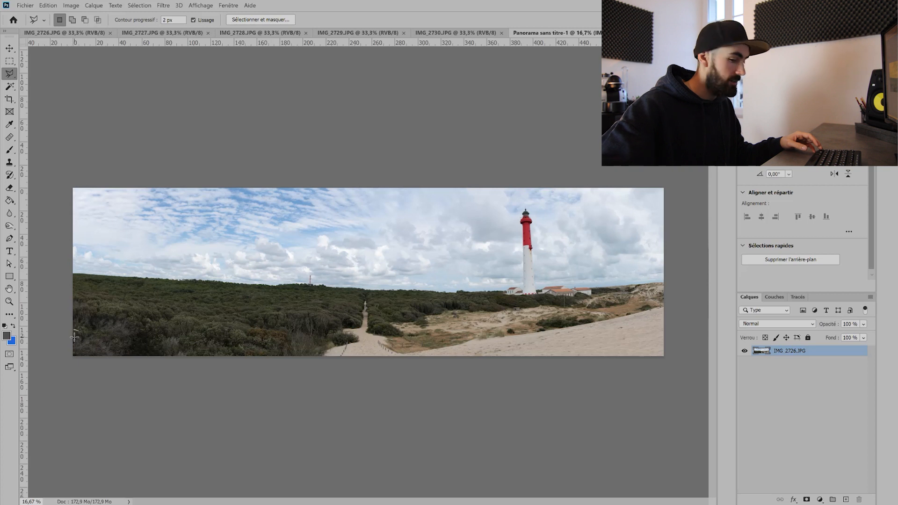
{"action": "key", "text": "ctrl+plus"}
{"action": "key", "text": "ctrl+plus"}
{"action": "key", "text": "ctrl+plus"}
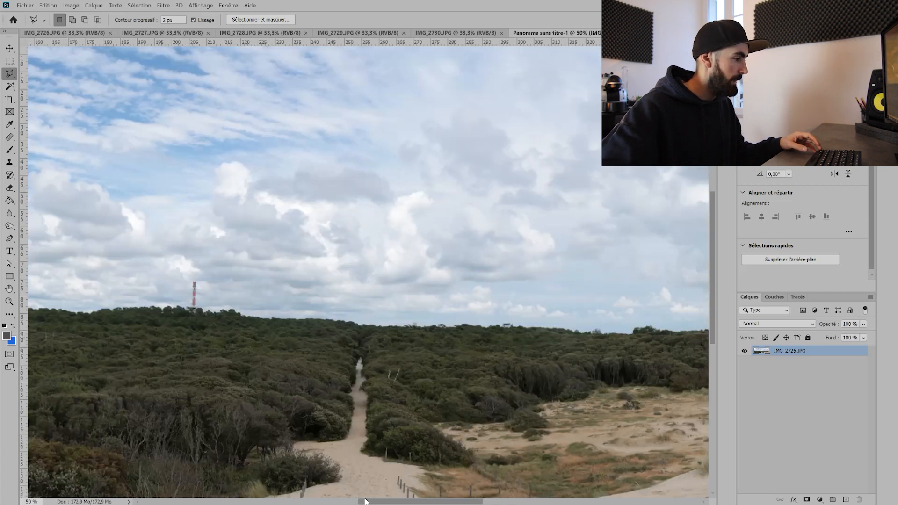
{"action": "left_click_drag", "start_coordinate": [366, 501], "coordinate": [287, 489]}
{"action": "scroll", "coordinate": [309, 476], "scroll_direction": "down", "scroll_amount": 1}
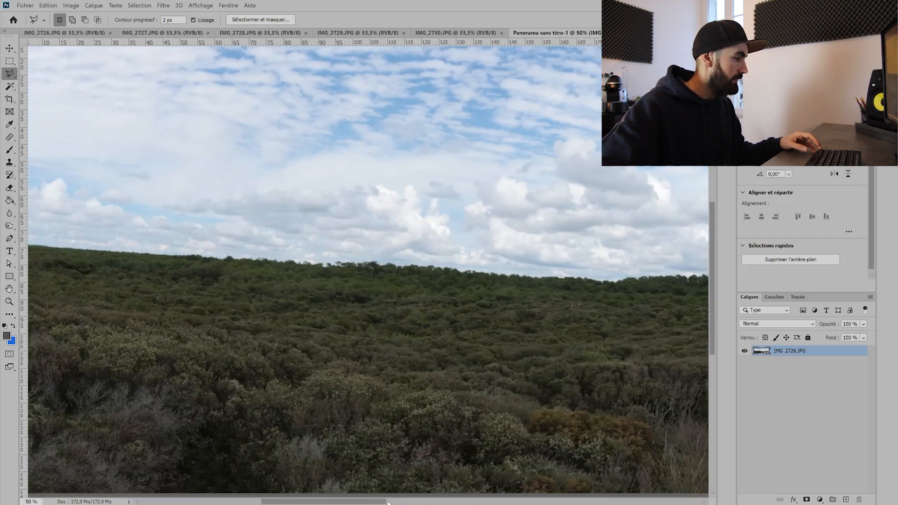
{"action": "left_click_drag", "start_coordinate": [367, 502], "coordinate": [316, 501]}
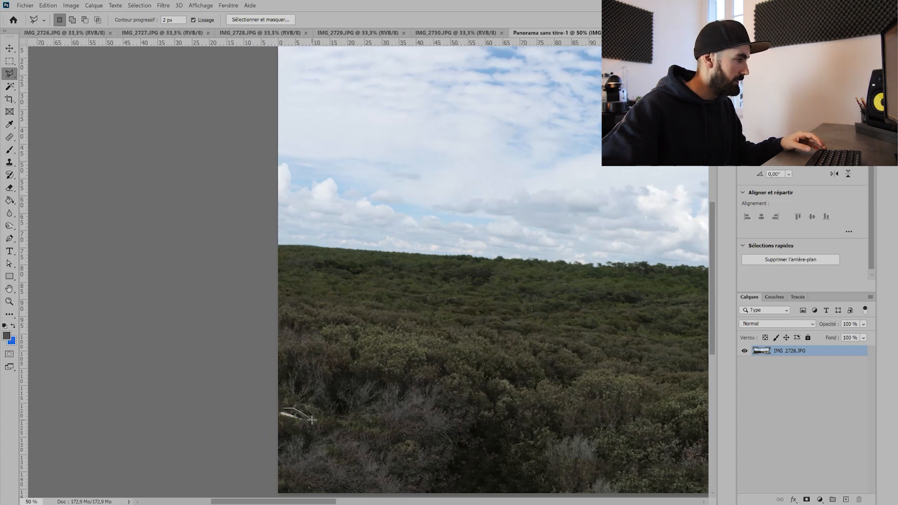
{"action": "left_click", "coordinate": [284, 408]}
{"action": "right_click", "coordinate": [290, 421]}
{"action": "left_click", "coordinate": [328, 359]}
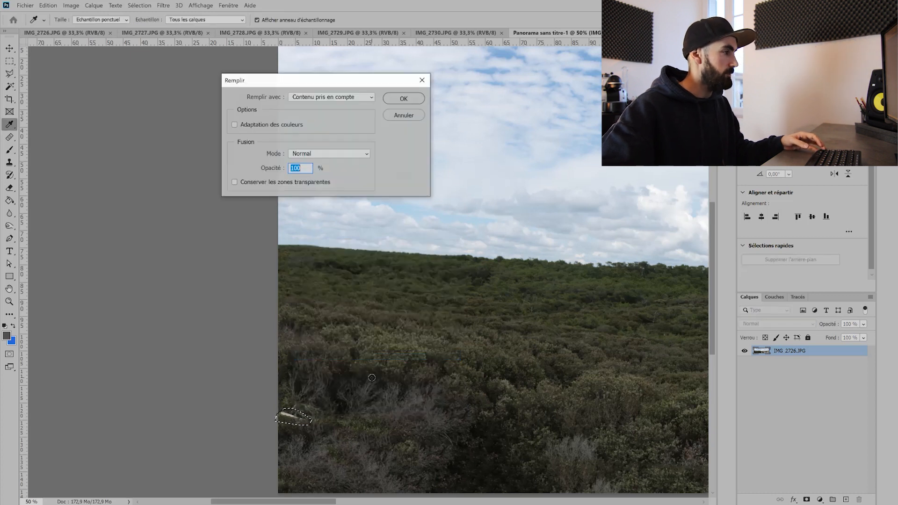
{"action": "left_click", "coordinate": [399, 103]}
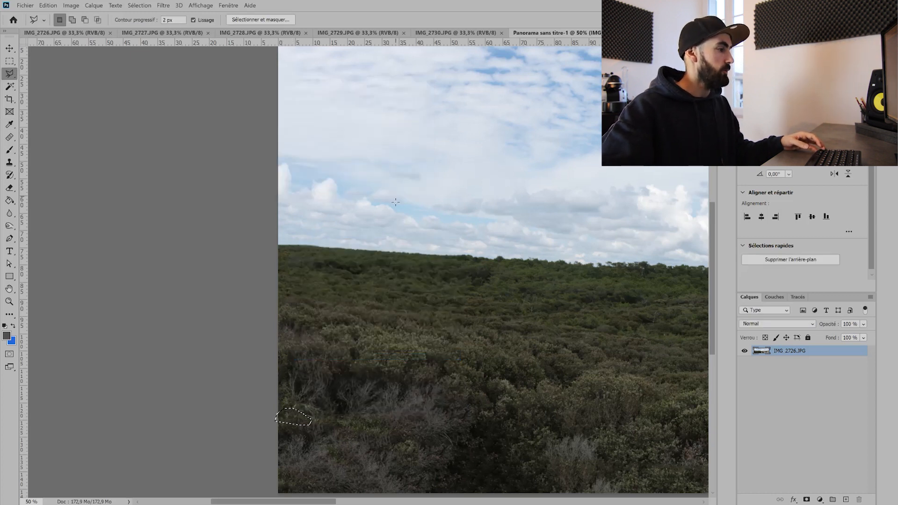
{"action": "key", "text": "ctrl+minus"}
{"action": "key", "text": "ctrl+minus"}
{"action": "key", "text": "ctrl+minus"}
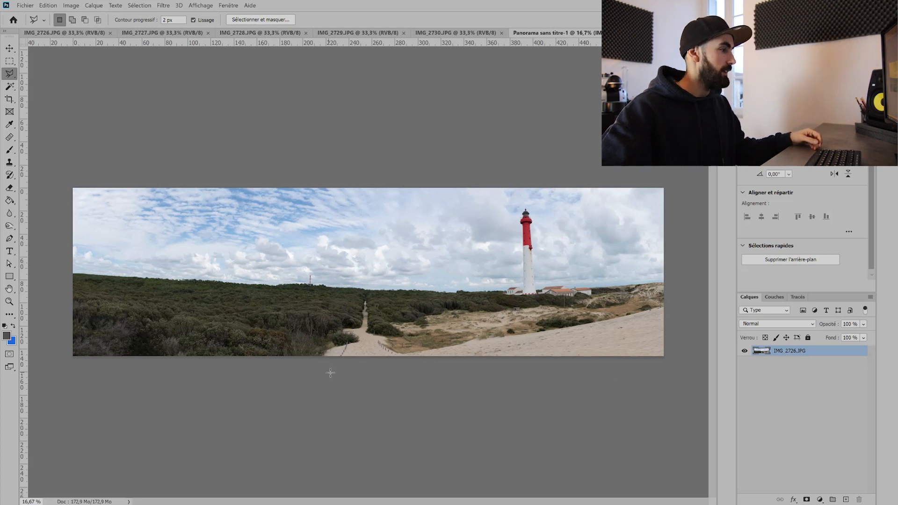
Save the panorama as the JPEG "Panorama sans titre-1" in the "Phare de la Coubre panorama" folder.
{"action": "left_click", "coordinate": [26, 6]}
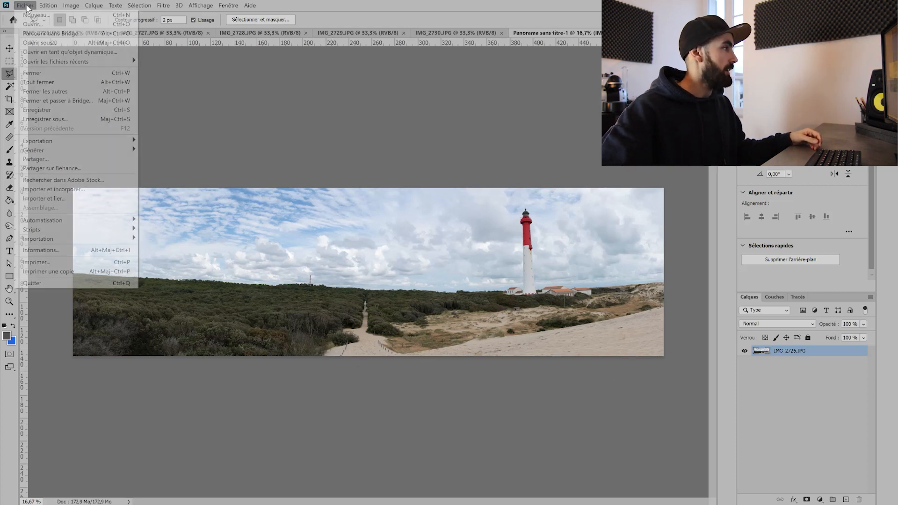
{"action": "mouse_move", "coordinate": [73, 141]}
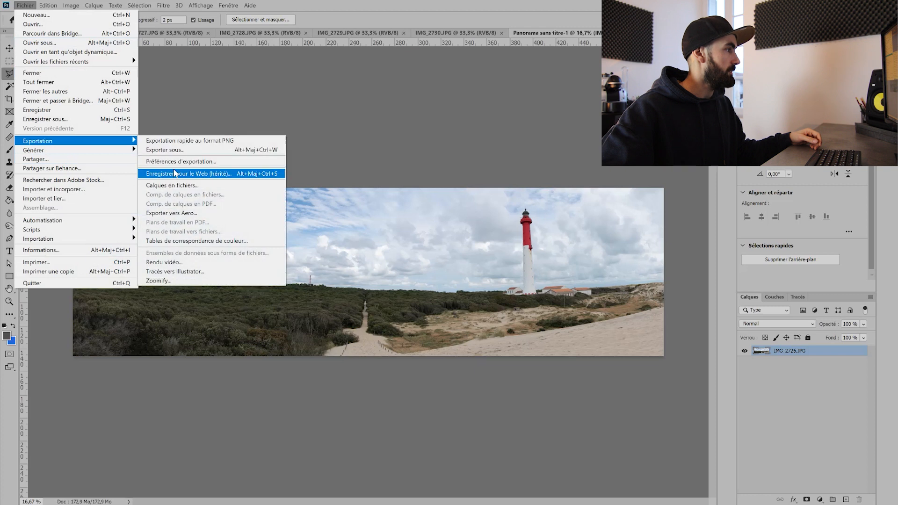
{"action": "left_click", "coordinate": [67, 119]}
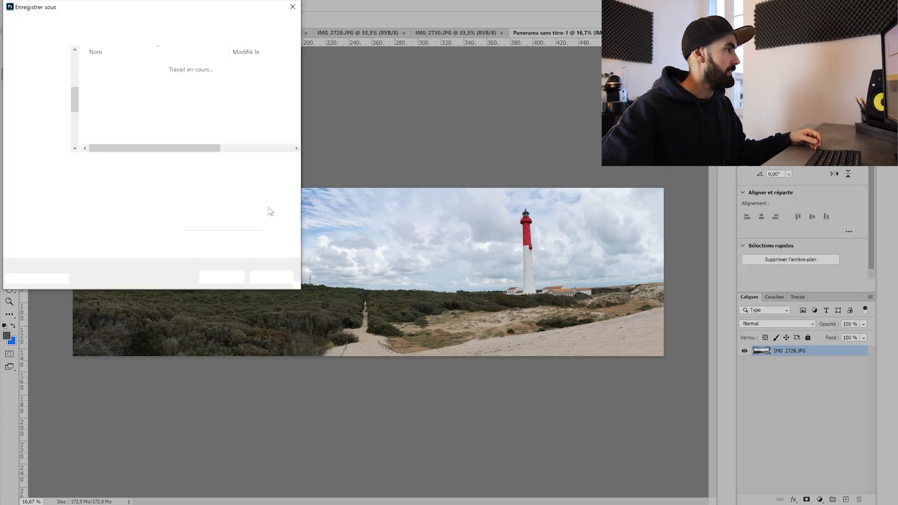
{"action": "left_click", "coordinate": [122, 174]}
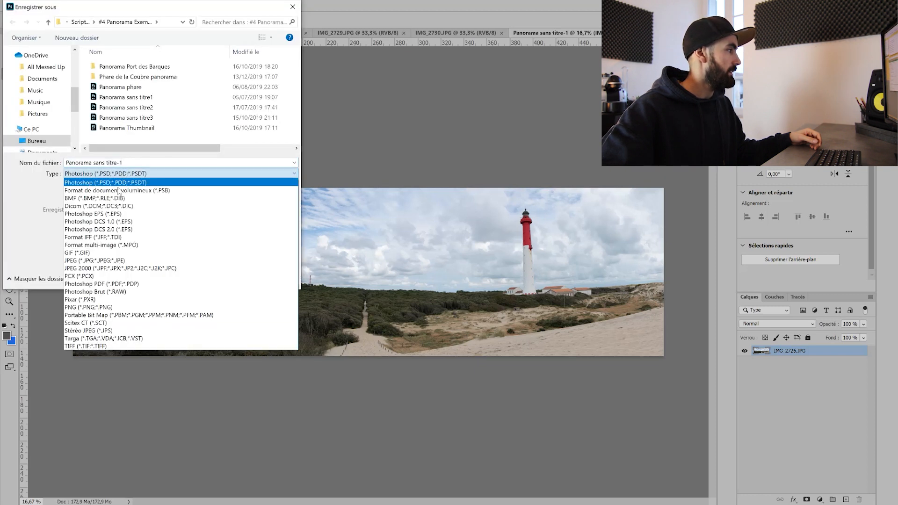
{"action": "left_click", "coordinate": [98, 261]}
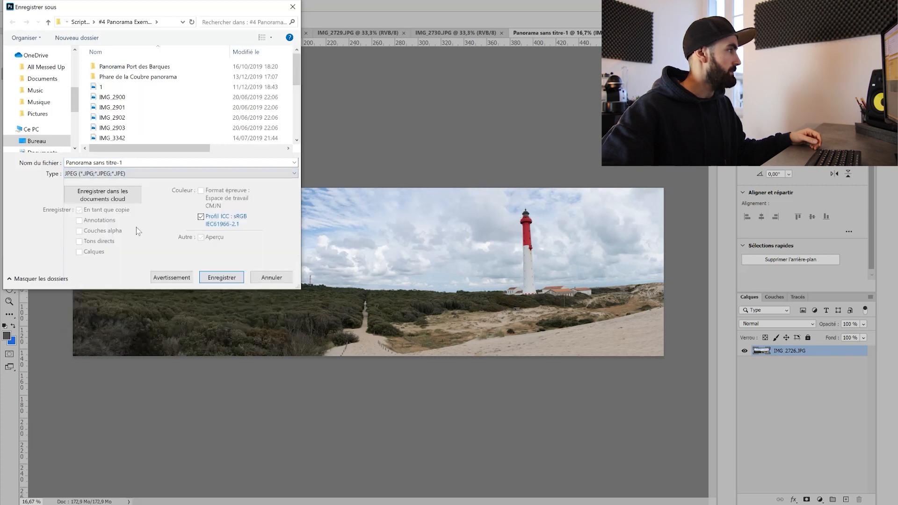
{"action": "double_click", "coordinate": [135, 77]}
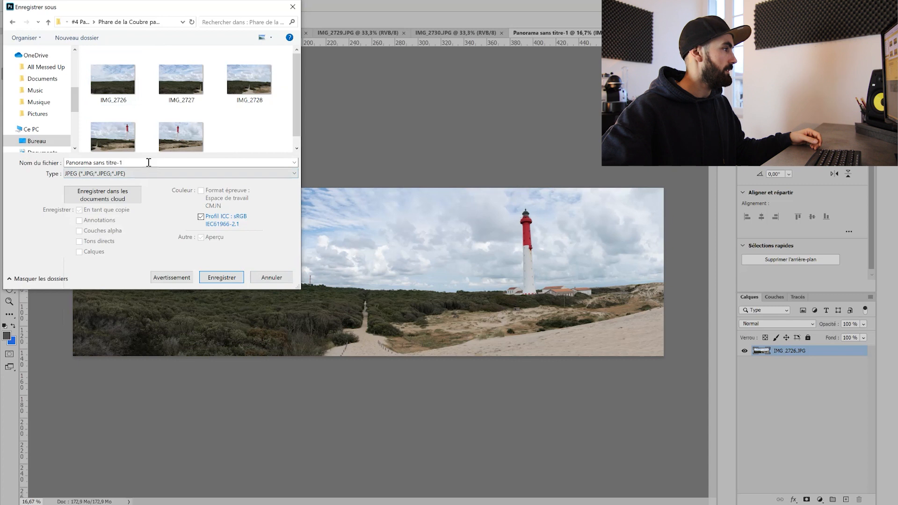
{"action": "left_click", "coordinate": [222, 277]}
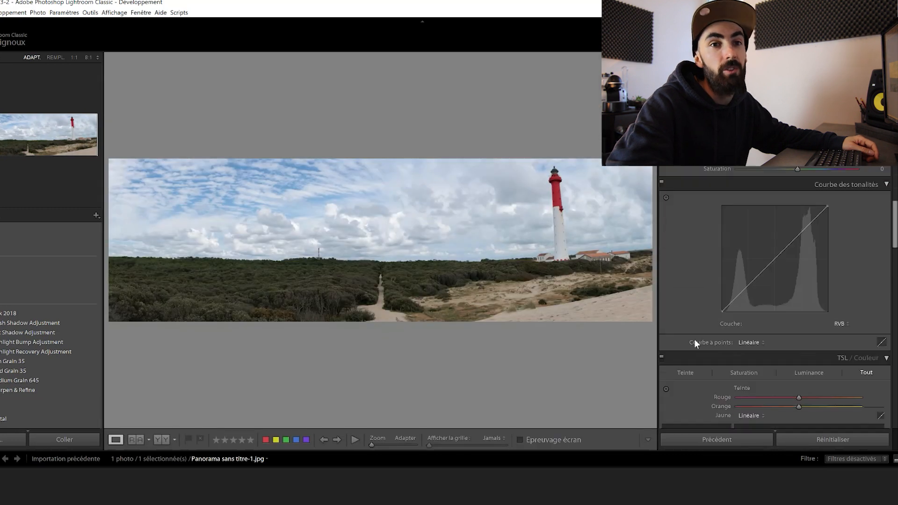
Switch to Lightroom Classic and adjust the panorama's basic tone settings to bring out the sky and the vegetation.
{"action": "left_click", "coordinate": [796, 236]}
{"action": "scroll", "coordinate": [800, 262], "scroll_direction": "up", "scroll_amount": 3}
{"action": "left_click_drag", "start_coordinate": [797, 323], "coordinate": [821, 323]}
{"action": "left_click_drag", "start_coordinate": [798, 314], "coordinate": [774, 314]}
{"action": "left_click_drag", "start_coordinate": [798, 305], "coordinate": [820, 304]}
{"action": "left_click_drag", "start_coordinate": [798, 296], "coordinate": [769, 278]}
Fine-tune individual colours of the panorama with the HSL (TSL) adjustments.
{"action": "scroll", "coordinate": [701, 310], "scroll_direction": "down", "scroll_amount": 8}
{"action": "left_click_drag", "start_coordinate": [799, 269], "coordinate": [779, 259]}
{"action": "left_click_drag", "start_coordinate": [799, 251], "coordinate": [805, 251]}
{"action": "scroll", "coordinate": [667, 212], "scroll_direction": "down", "scroll_amount": 3}
{"action": "left_click_drag", "start_coordinate": [799, 400], "coordinate": [789, 400]}
Calibrate the primaries: red hue +24, saturation +23; green hue +34, saturation +27; blue hue -17, saturation -34, and compare the effect.
{"action": "scroll", "coordinate": [784, 330], "scroll_direction": "down", "scroll_amount": 15}
{"action": "left_click_drag", "start_coordinate": [798, 342], "coordinate": [811, 343]}
{"action": "left_click_drag", "start_coordinate": [797, 351], "coordinate": [811, 352]}
{"action": "mouse_move", "coordinate": [798, 410]}
{"action": "left_mouse_down"}
{"action": "mouse_move", "coordinate": [779, 410]}
{"action": "mouse_move", "coordinate": [788, 411]}
{"action": "left_mouse_up"}
{"action": "left_click_drag", "start_coordinate": [798, 419], "coordinate": [777, 420]}
{"action": "left_click_drag", "start_coordinate": [798, 376], "coordinate": [818, 376]}
{"action": "left_click_drag", "start_coordinate": [798, 385], "coordinate": [819, 386]}
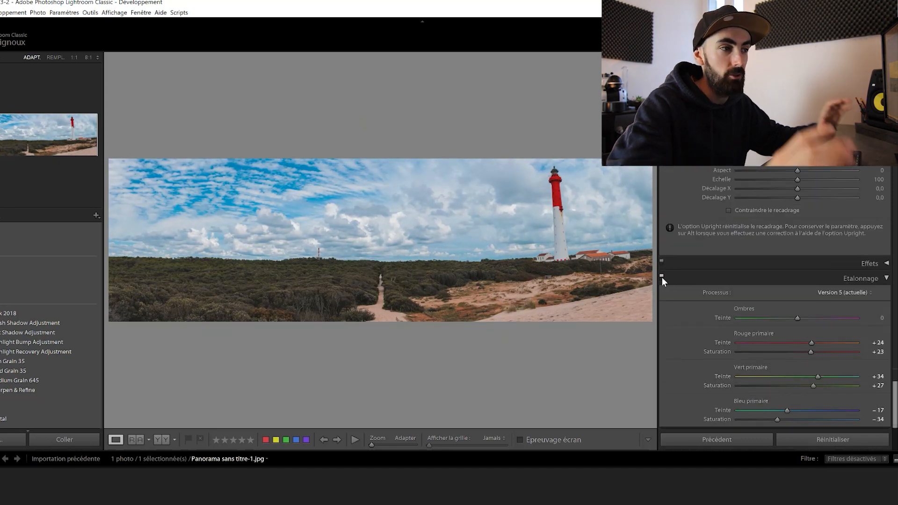
{"action": "left_click", "coordinate": [661, 277]}
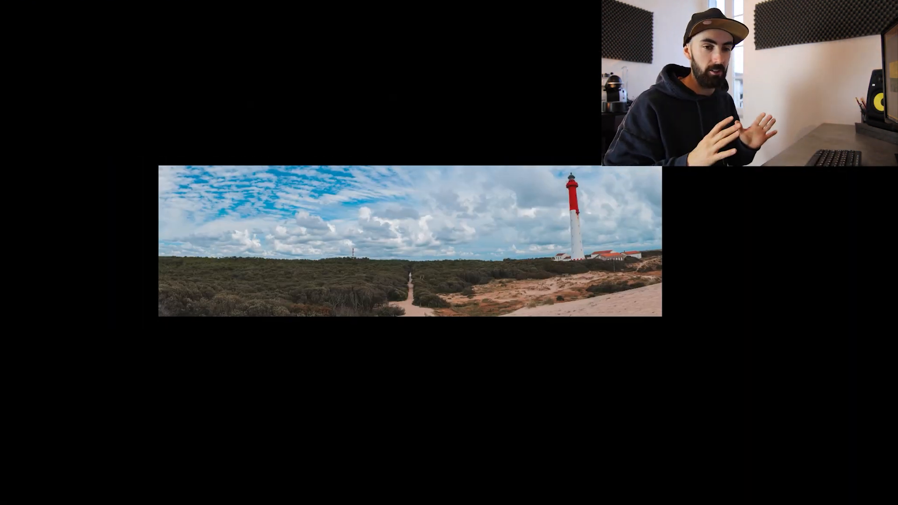